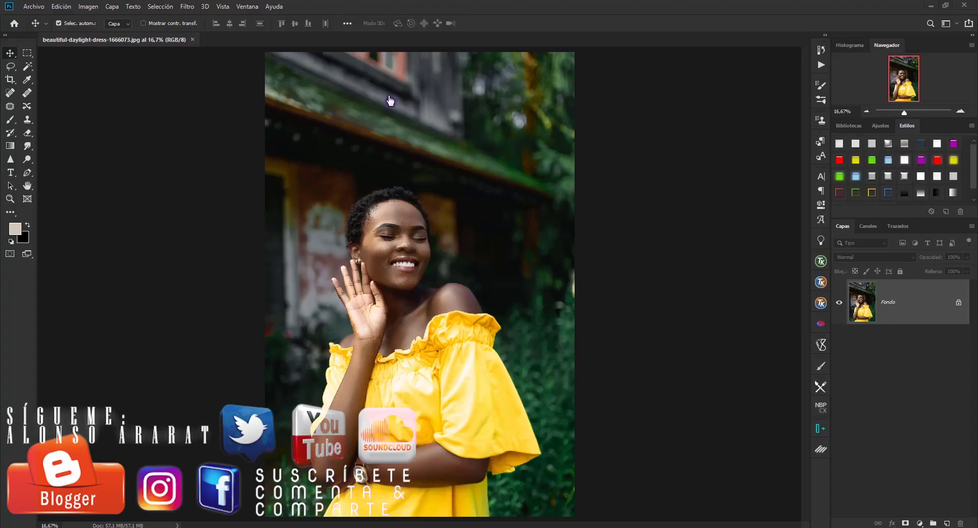
Launch Topaz Glow 2 on the portrait's background layer from the Filtro > Topaz Labs menu.
click(186, 8)
mouse_move(229, 291)
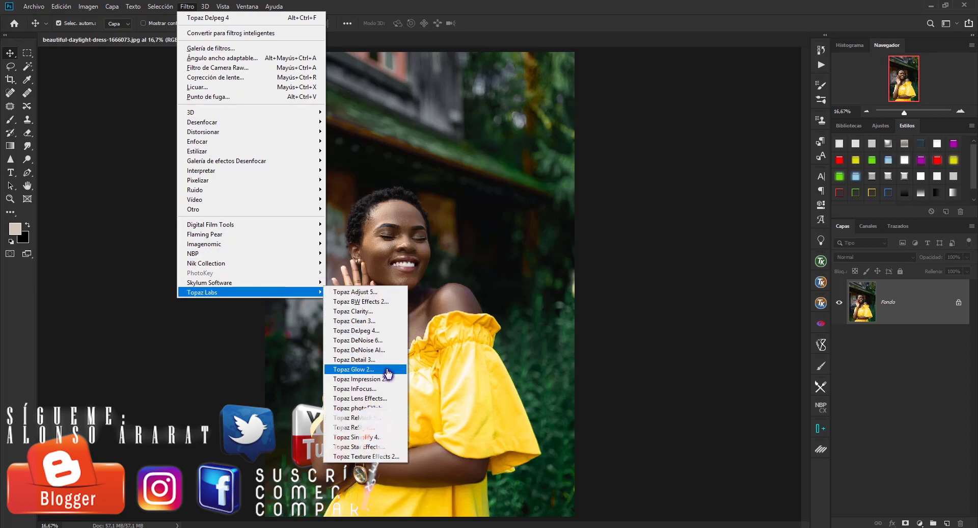
click(388, 371)
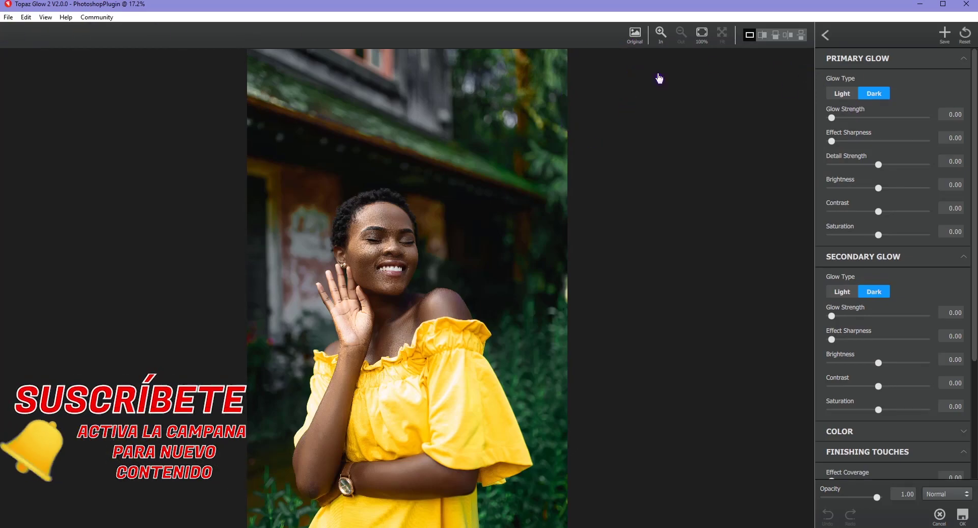
Preview the original, inspect the shoulder at 100% zoom, then fit the photo back in view.
click(644, 37)
click(644, 37)
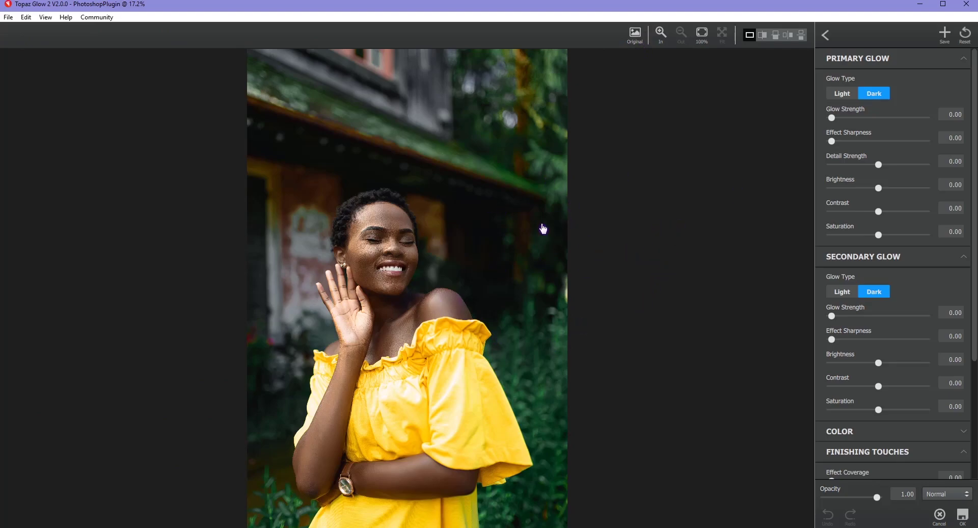
click(661, 35)
click(682, 36)
click(702, 36)
mouse_move(519, 127)
mouse_down()
mouse_move(525, 104)
mouse_move(615, 67)
mouse_up()
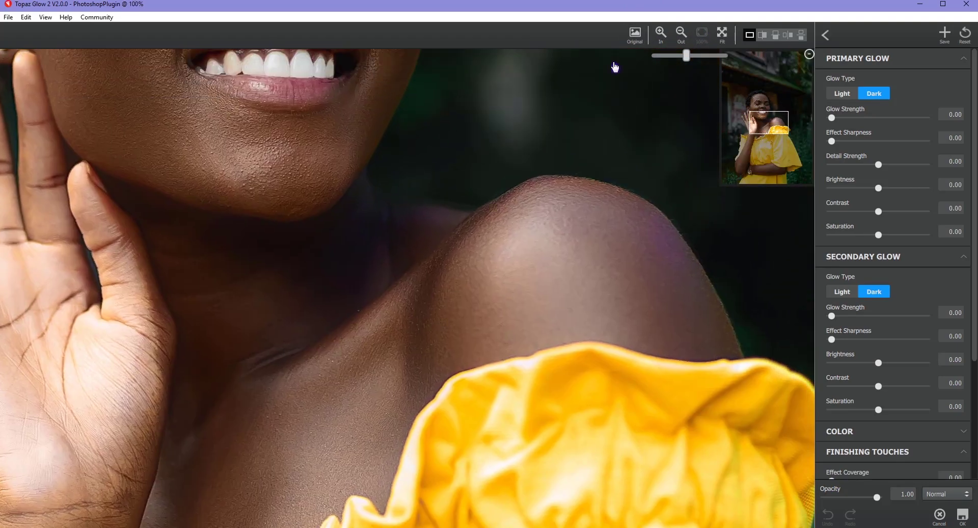
click(722, 34)
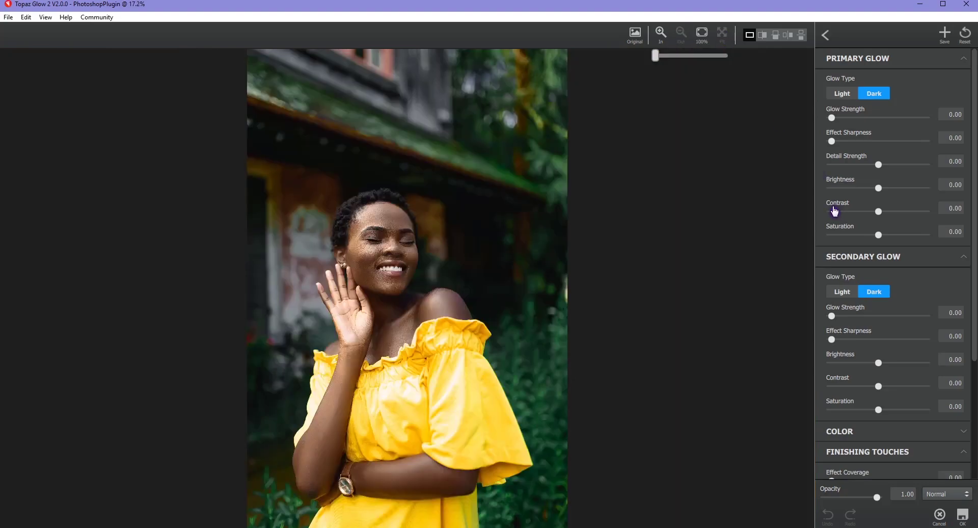
Try the split, horizontal split, side-by-side and stacked before/after comparison views.
click(763, 35)
click(775, 35)
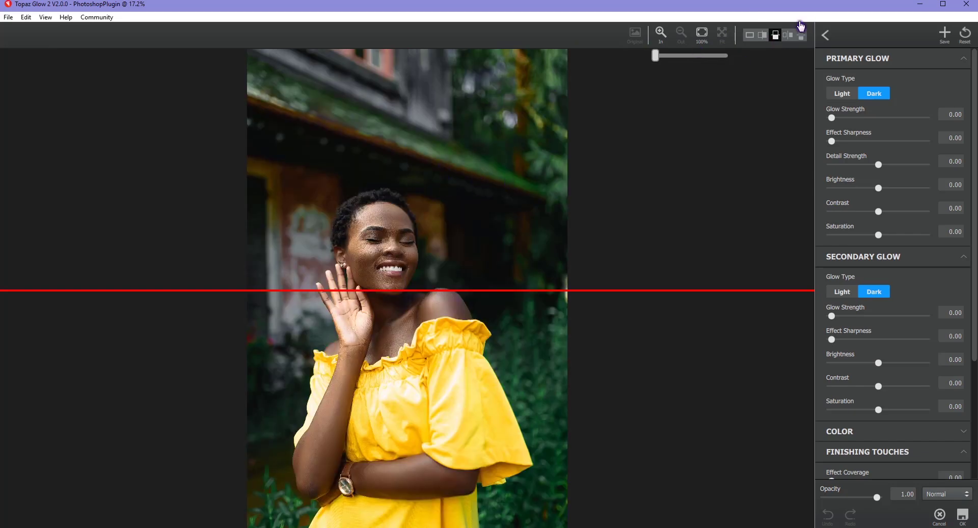
click(788, 36)
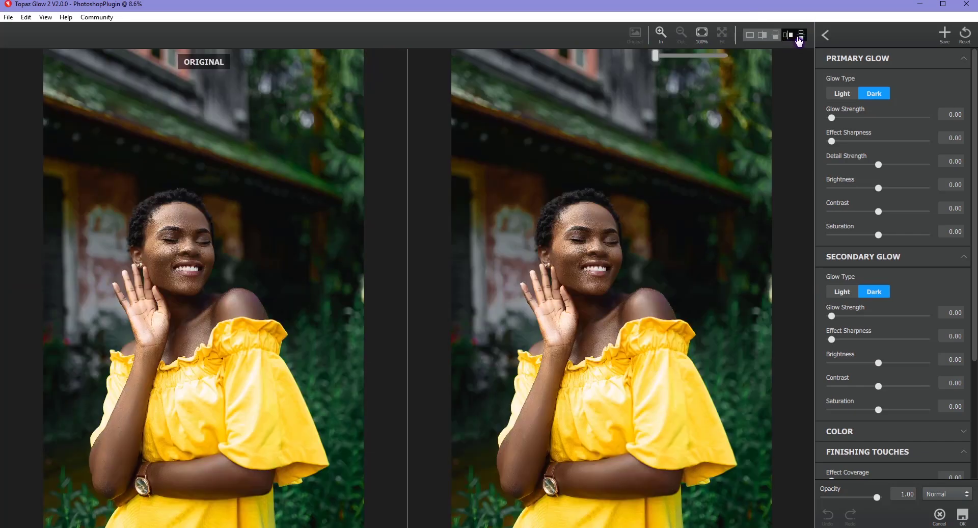
click(798, 42)
Return to side-by-side view and collapse every settings panel except Primary Glow.
click(785, 36)
click(963, 59)
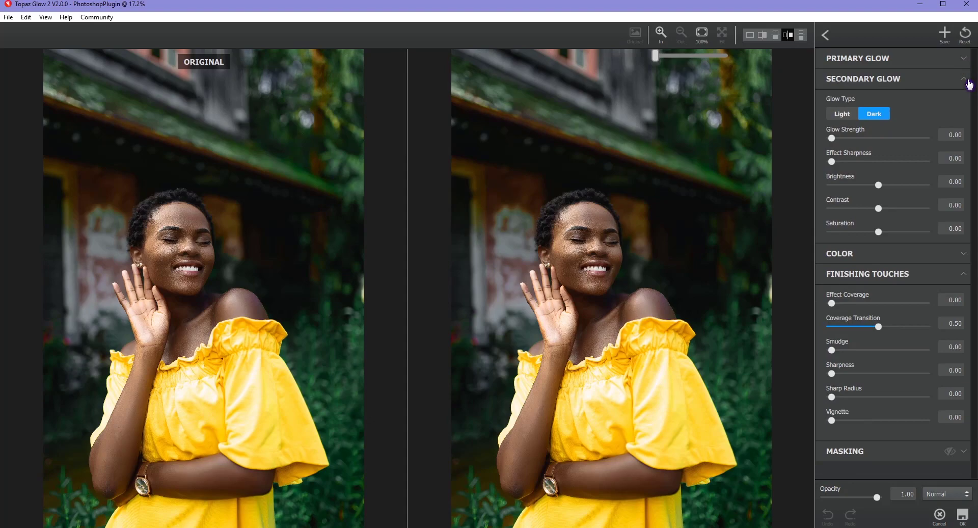
click(965, 82)
click(963, 120)
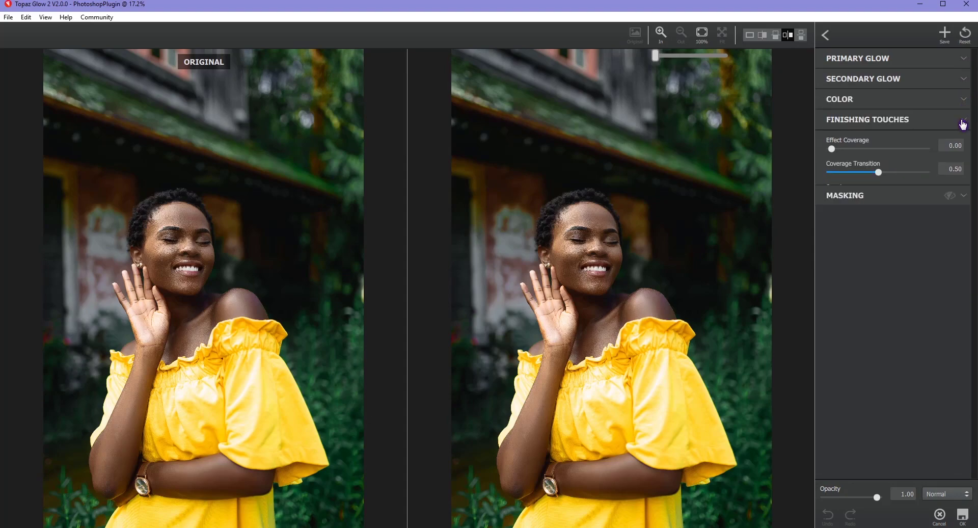
click(966, 60)
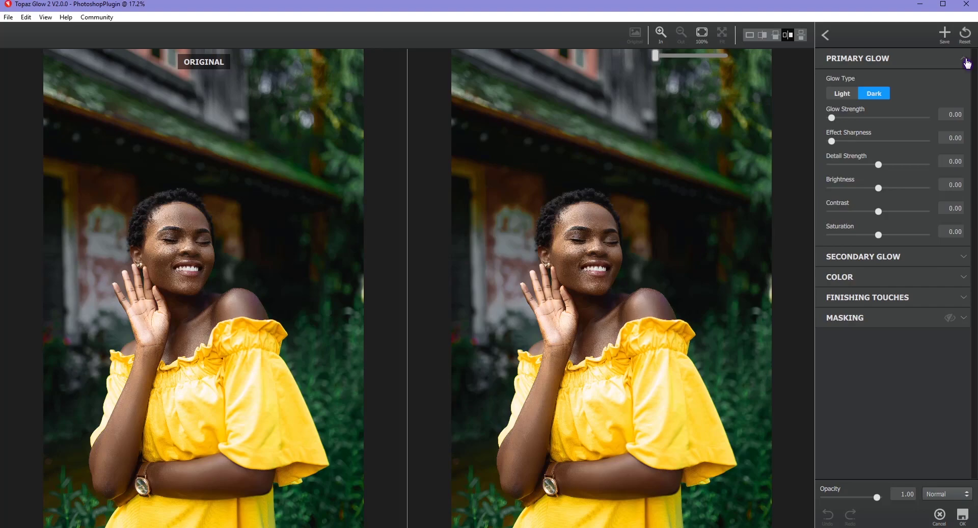
Set the primary Glow Type to Dark with Glow Strength 0.14.
click(850, 98)
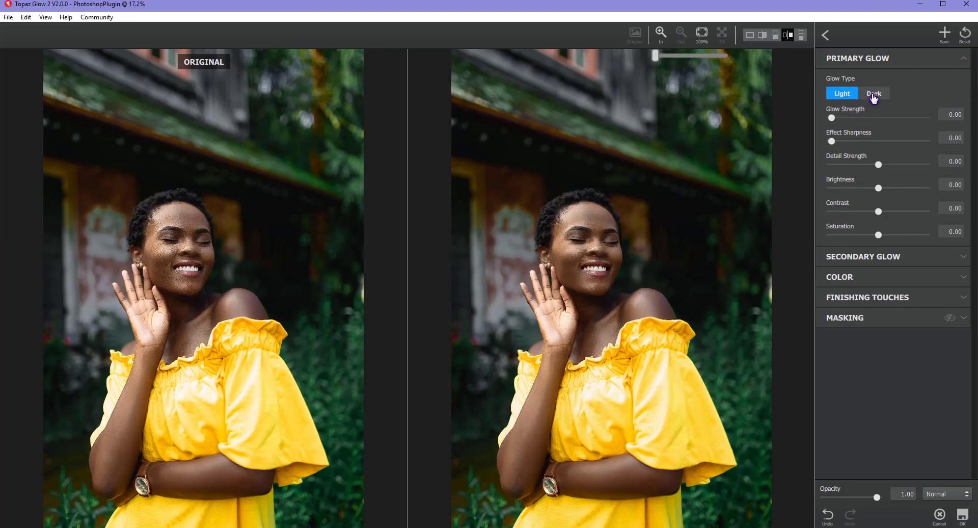
click(873, 94)
click(834, 95)
click(868, 94)
mouse_move(832, 118)
mouse_down()
mouse_move(851, 117)
mouse_move(843, 123)
mouse_up()
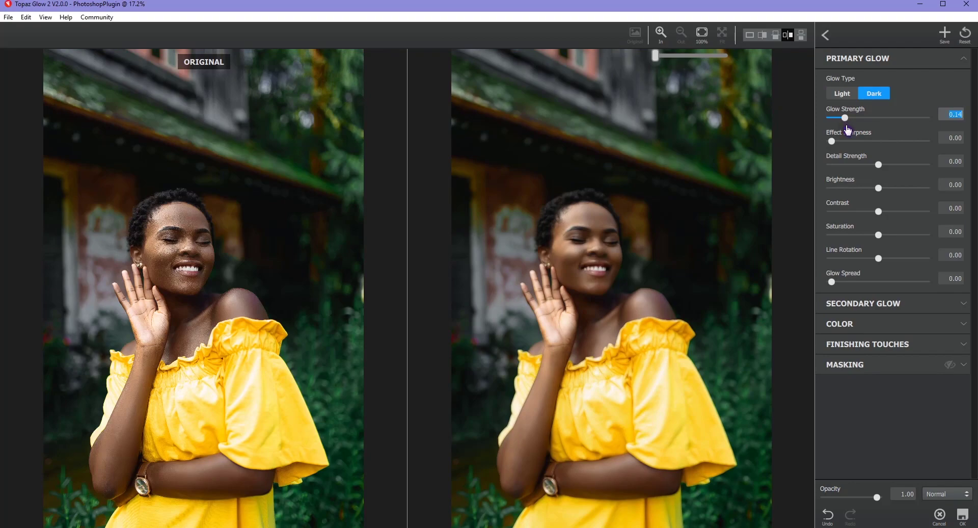
Tune primary glow: Effect Sharpness 0.43, Detail Strength -0.84, Saturation -0.15, Glow Spread 0.23.
drag(831, 141, 876, 144)
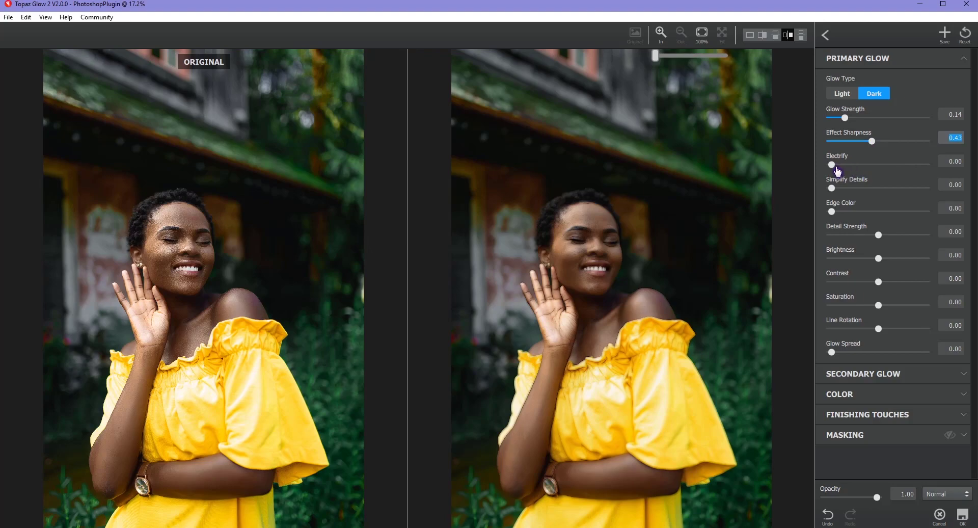
drag(836, 169, 856, 168)
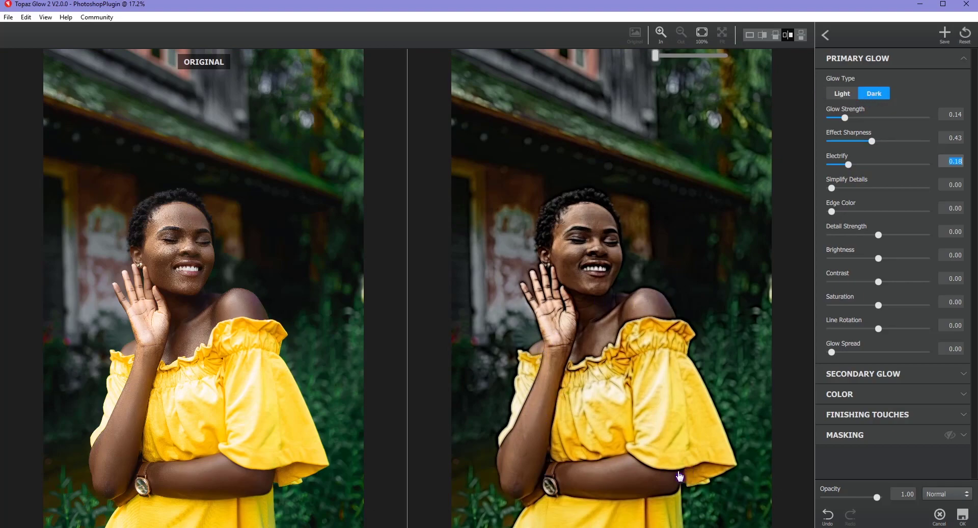
mouse_move(835, 187)
mouse_down()
mouse_move(858, 188)
mouse_move(856, 211)
mouse_move(839, 219)
mouse_move(891, 236)
mouse_up()
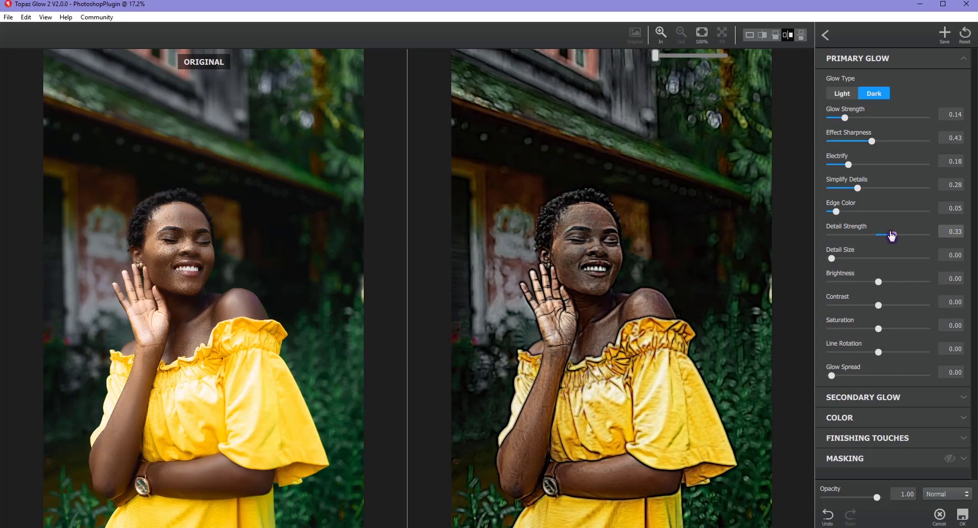
mouse_move(891, 236)
mouse_down()
mouse_move(837, 246)
mouse_move(837, 260)
mouse_move(881, 286)
mouse_up()
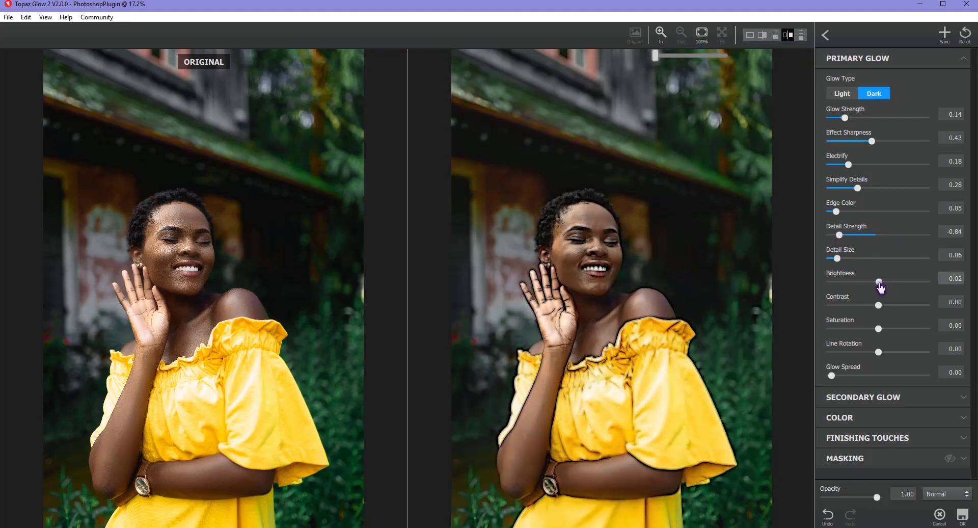
click(880, 288)
mouse_move(879, 305)
mouse_down()
mouse_move(887, 332)
mouse_move(872, 336)
mouse_move(889, 356)
mouse_move(879, 355)
mouse_up()
mouse_move(832, 377)
mouse_down()
mouse_move(866, 378)
mouse_move(852, 377)
mouse_up()
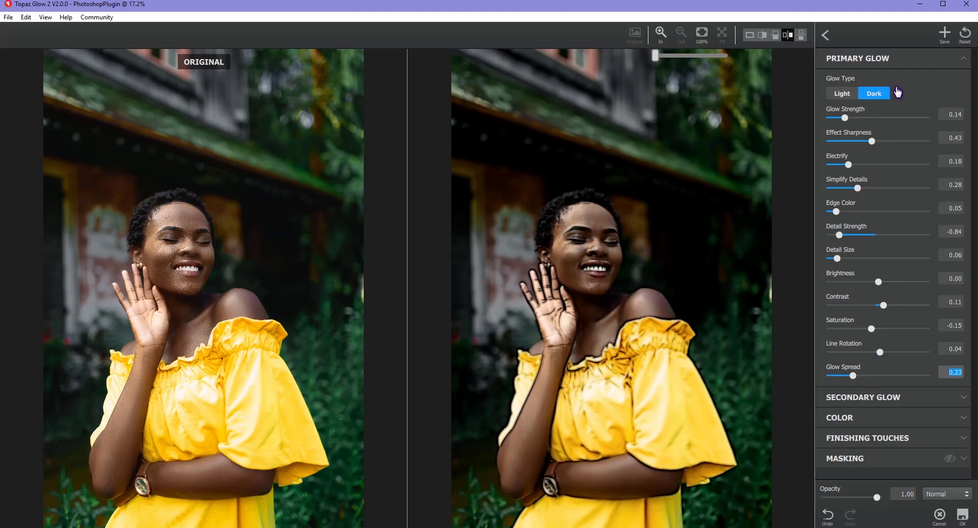
Add a Light secondary glow with Strength 0.29, Edge Color 0.29 and Glow Spread 0.23.
click(961, 65)
click(921, 79)
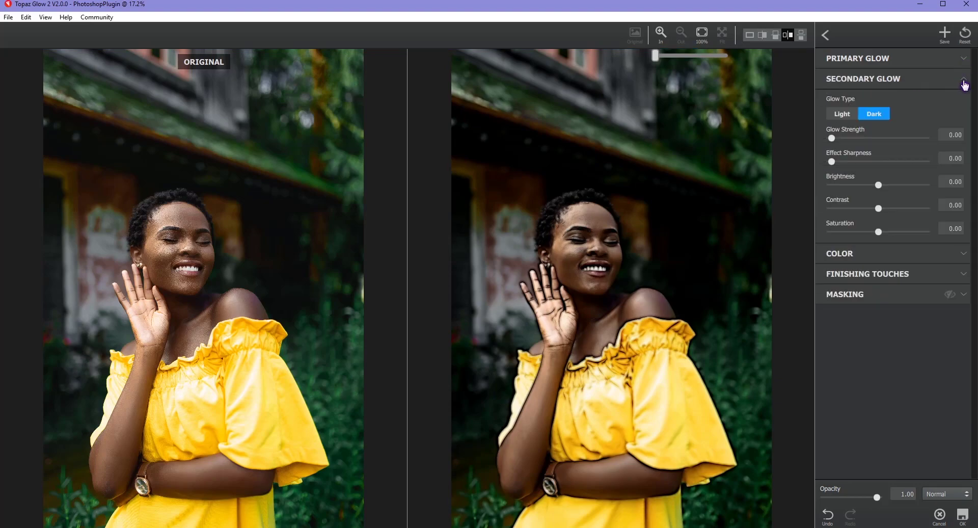
click(849, 117)
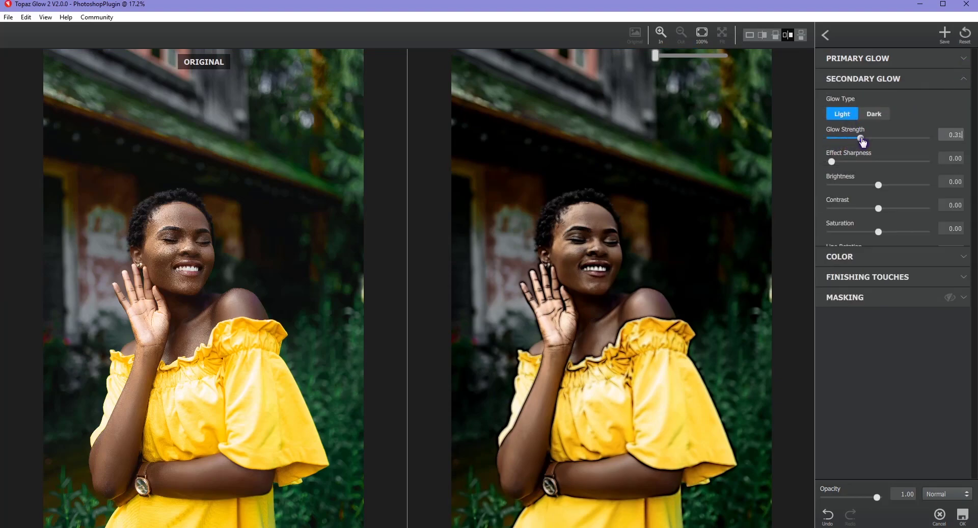
mouse_move(831, 138)
mouse_down()
mouse_move(859, 138)
mouse_move(843, 186)
mouse_move(859, 232)
mouse_move(882, 255)
mouse_move(868, 302)
mouse_move(886, 326)
mouse_up()
double_click(867, 303)
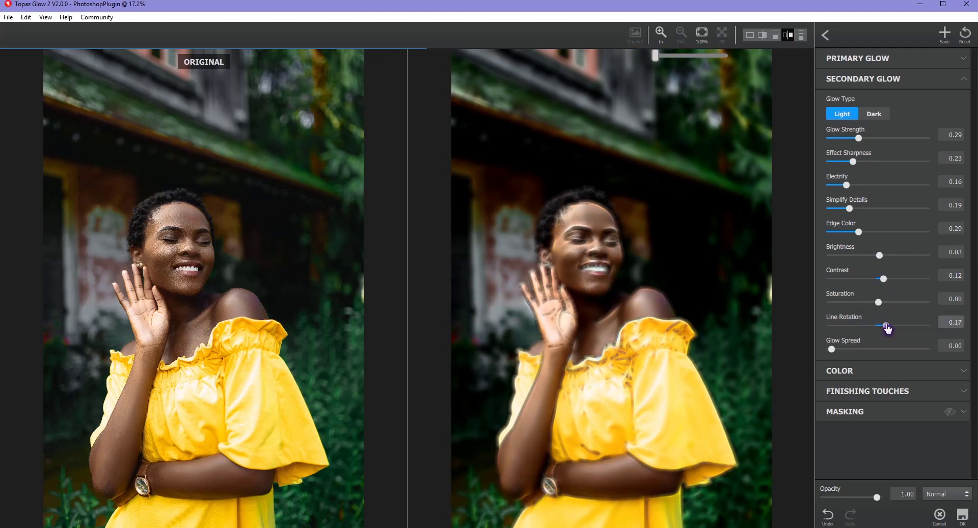
drag(831, 349, 856, 351)
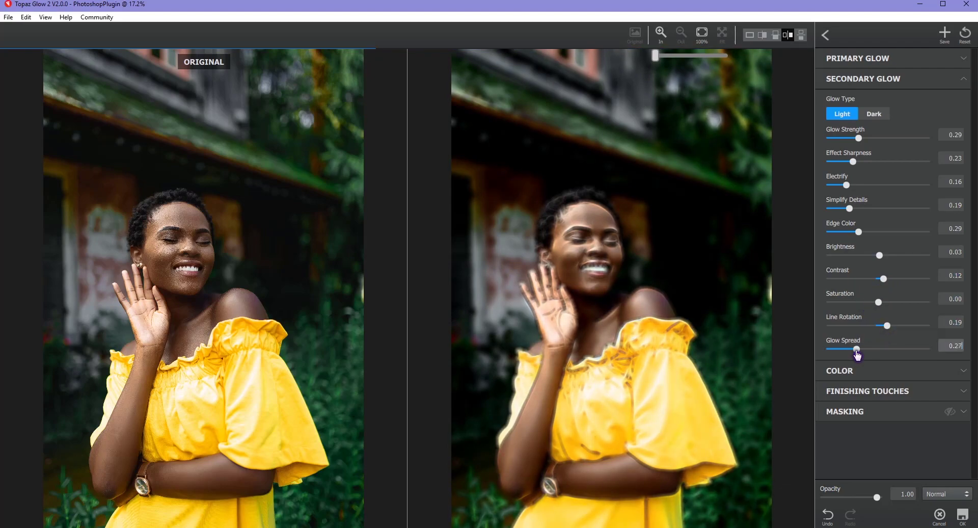
click(962, 81)
click(966, 102)
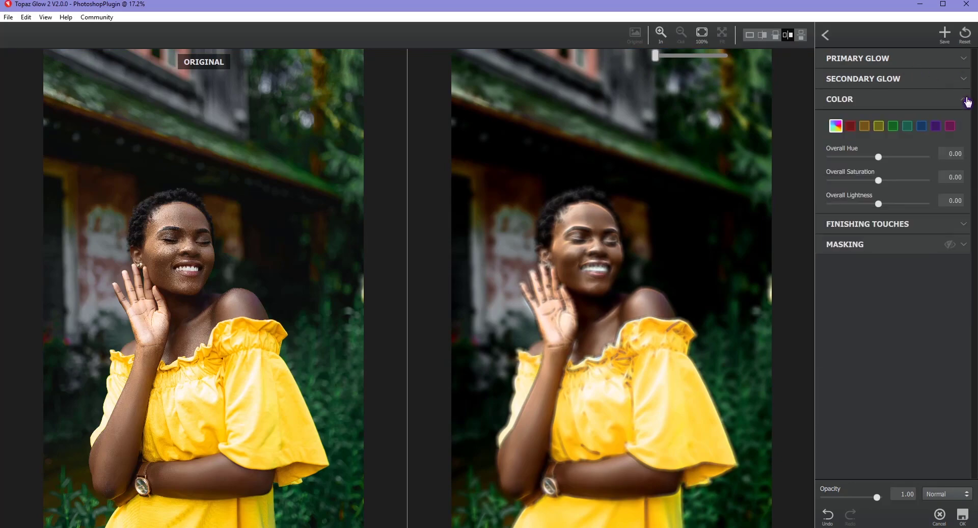
Step through the orange, aqua and purple colour ranges in the Color settings.
click(866, 128)
click(877, 131)
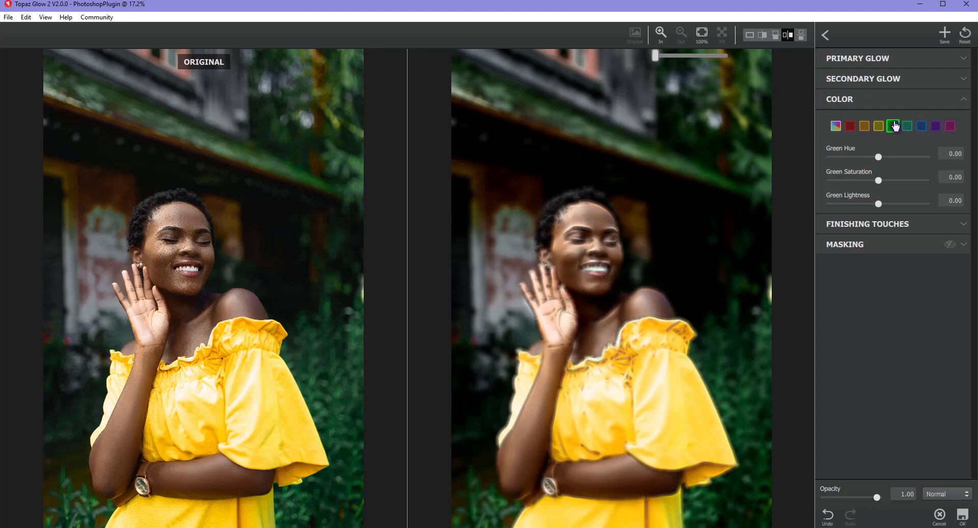
click(907, 130)
click(934, 127)
Set finishing touches: Coverage 0.18, Transition 0.39, Smudge 0.13, Sharpness 0.23, Radius 0.16, Vignette 0.30.
click(966, 100)
click(953, 121)
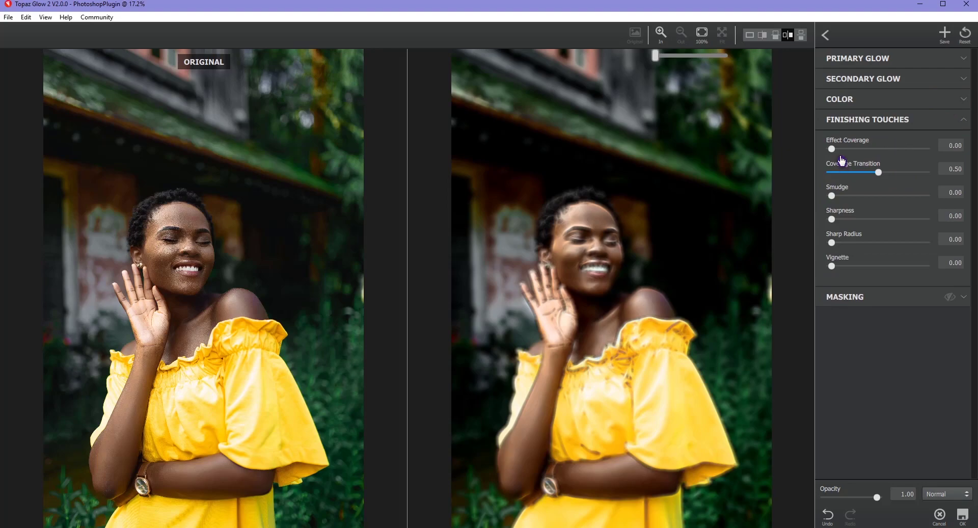
mouse_move(831, 149)
mouse_down()
mouse_move(848, 149)
mouse_move(868, 173)
mouse_up()
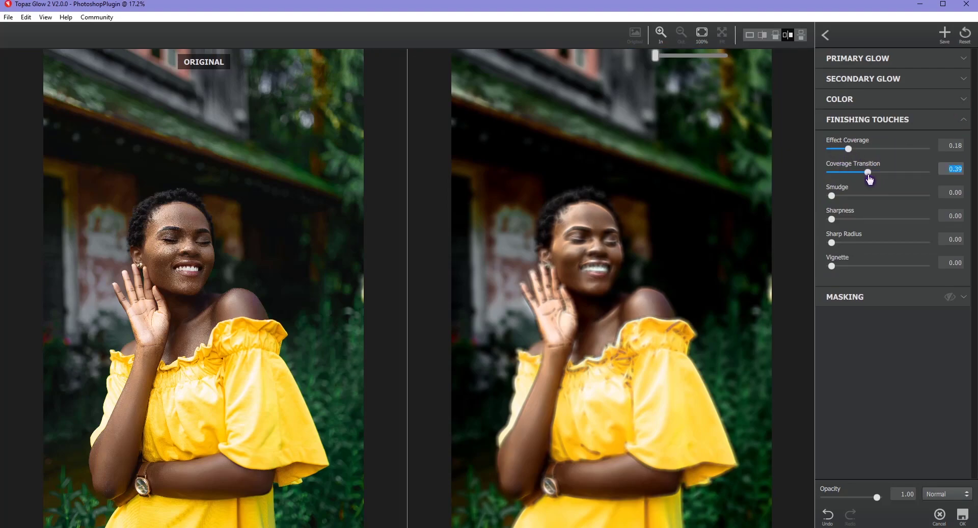
mouse_move(840, 196)
mouse_down()
mouse_move(848, 196)
mouse_move(846, 243)
mouse_move(863, 266)
mouse_up()
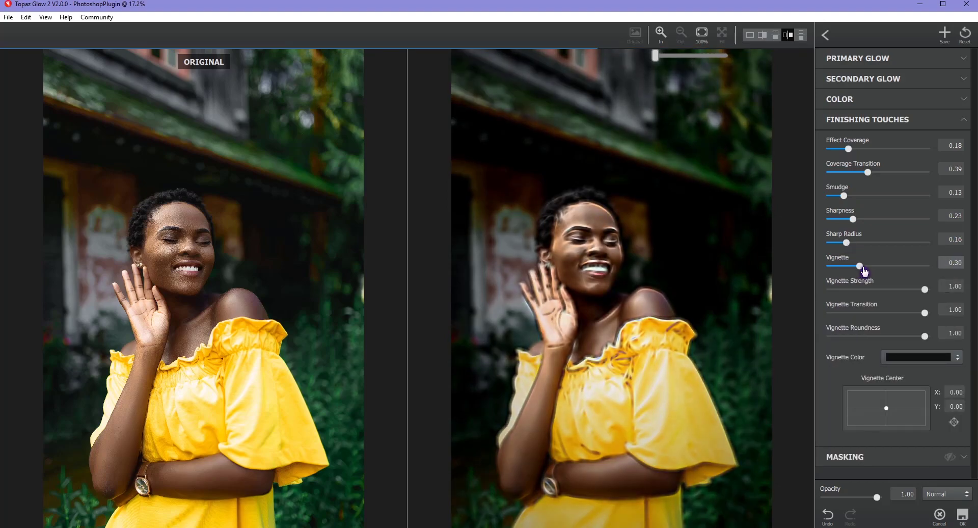
Settle the black vignette at 0.31, leaving Strength and Transition at 1.00.
click(868, 266)
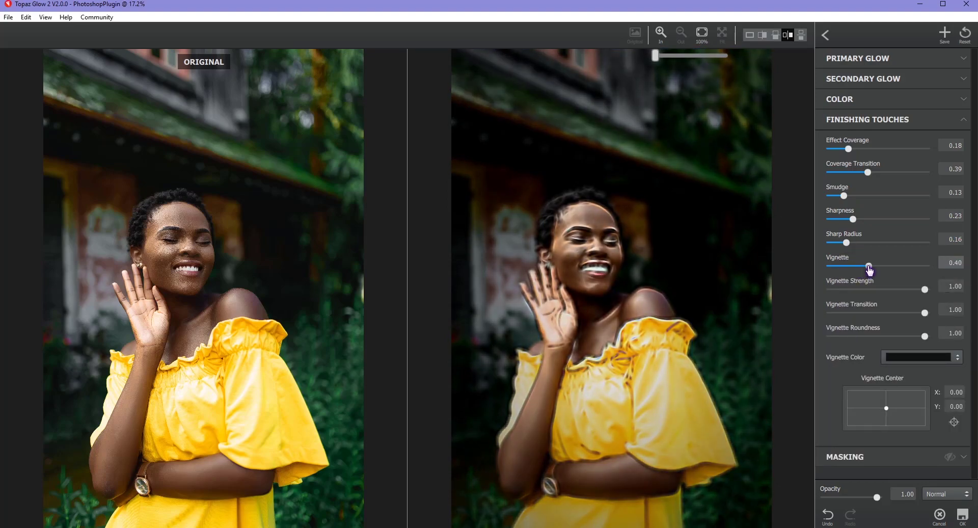
drag(868, 266, 860, 266)
click(935, 365)
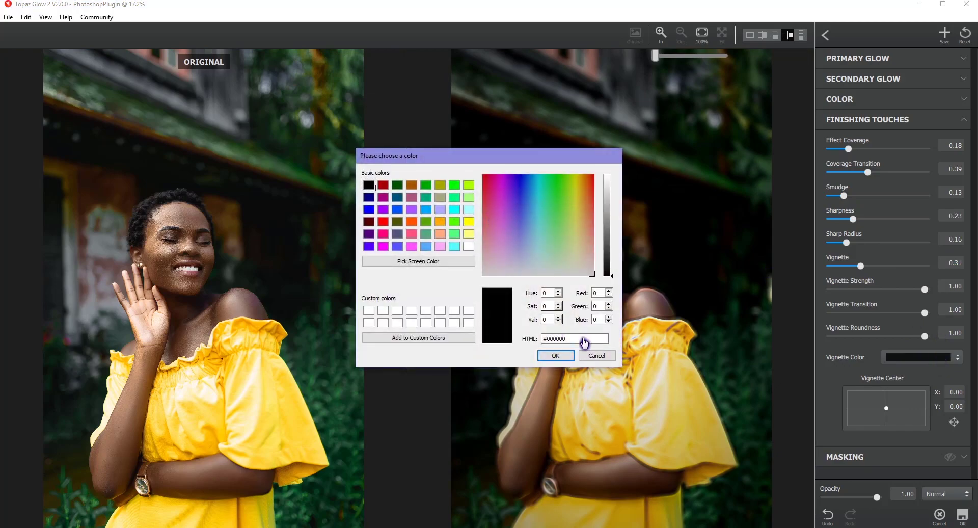
click(597, 354)
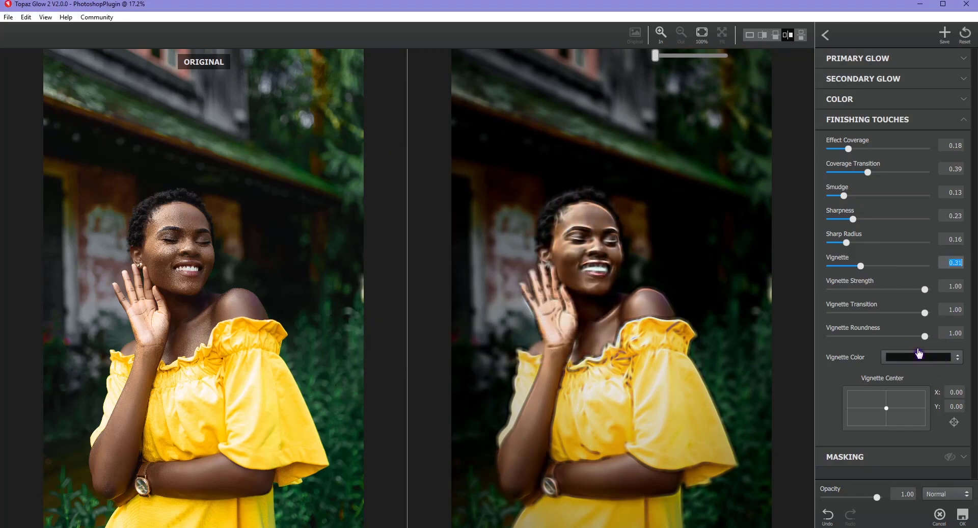
click(921, 288)
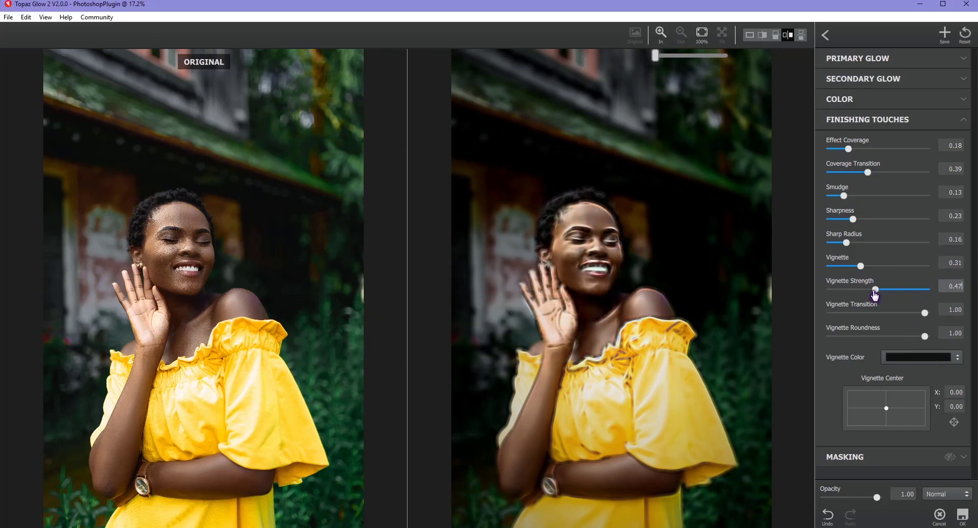
click(924, 315)
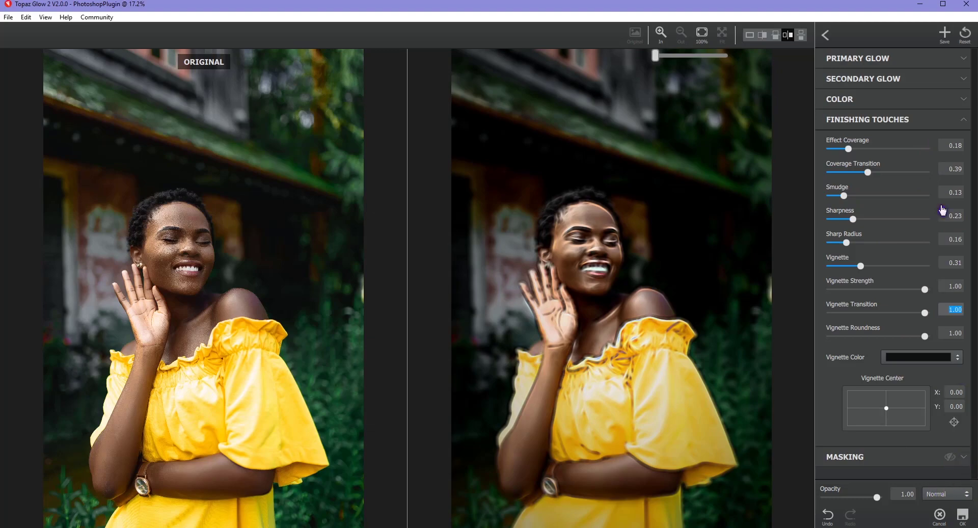
click(958, 125)
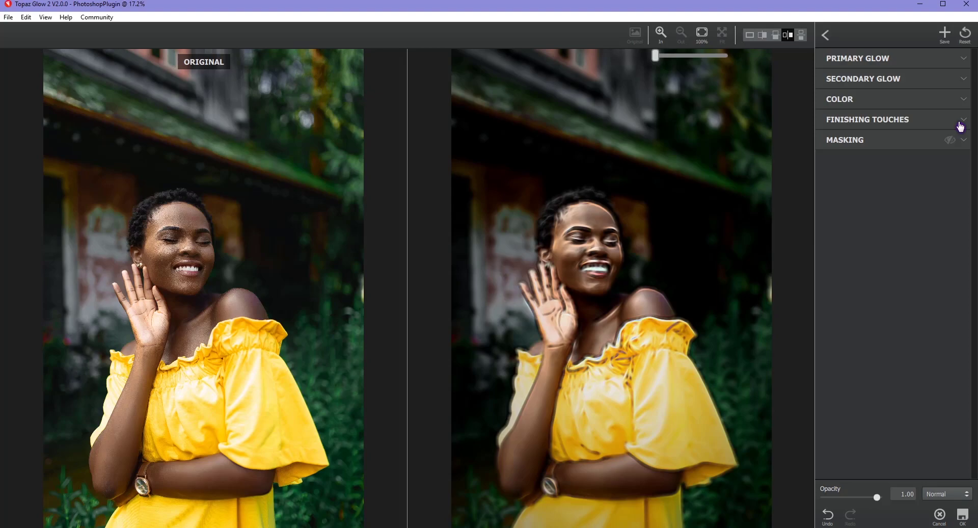
Place a circular spot mask over the face with Transition 0.34 and Color Aware 0.34.
click(962, 146)
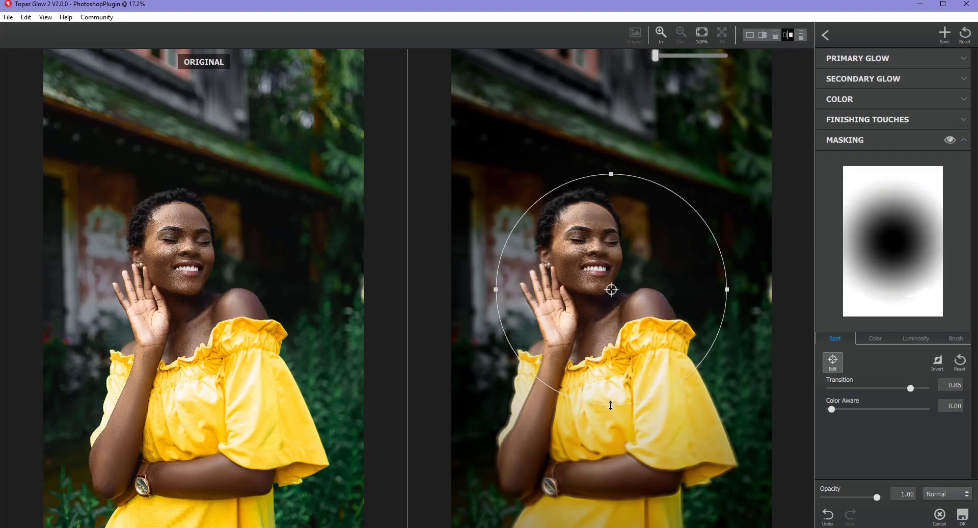
drag(610, 404, 607, 395)
drag(611, 289, 611, 262)
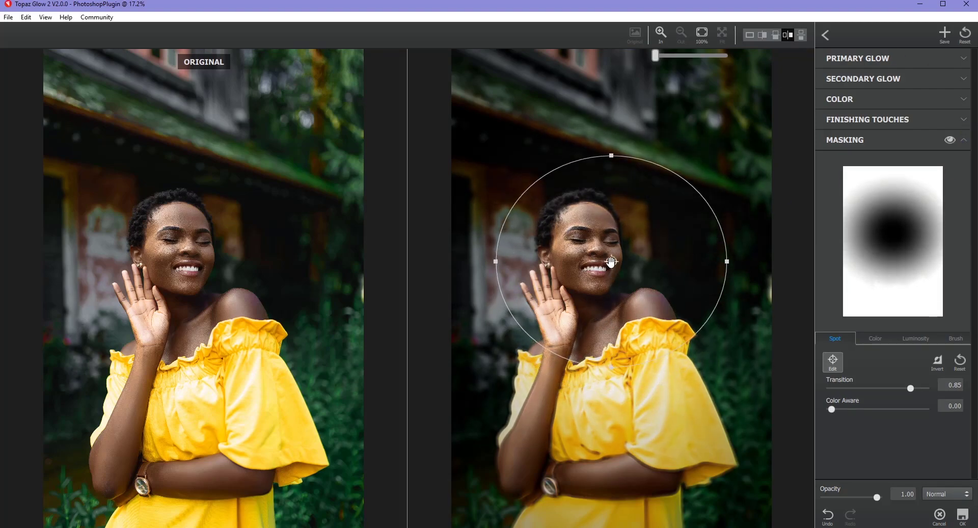
mouse_move(891, 393)
mouse_down()
mouse_move(862, 388)
mouse_move(849, 410)
mouse_move(864, 412)
mouse_up()
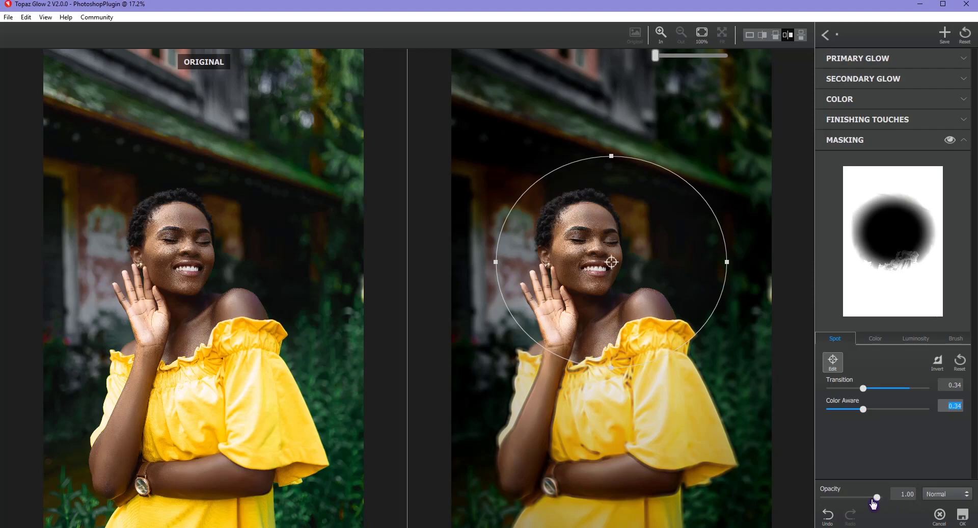
mouse_move(873, 502)
mouse_down()
mouse_move(860, 501)
mouse_move(910, 509)
mouse_up()
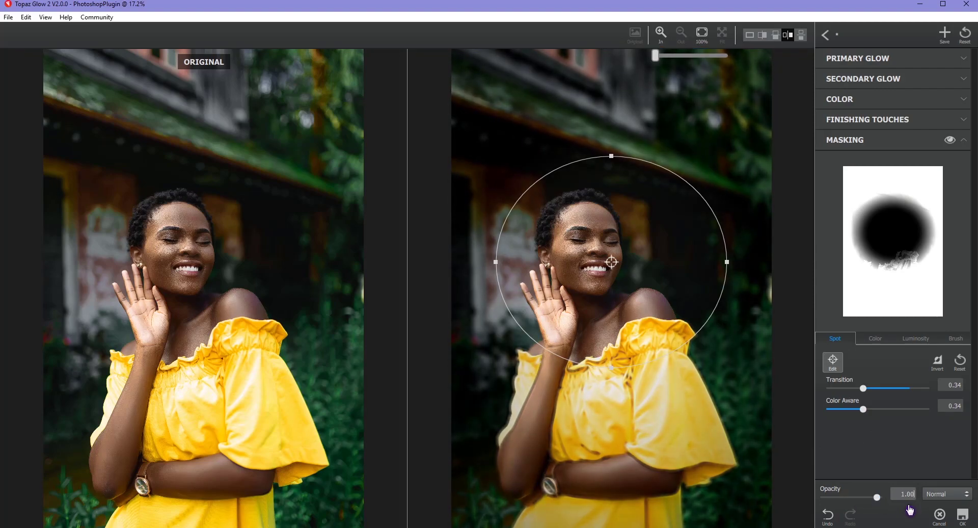
Cycle through the Color, Luminosity, Brush and Spot mask types, then disable masking.
click(886, 339)
click(923, 345)
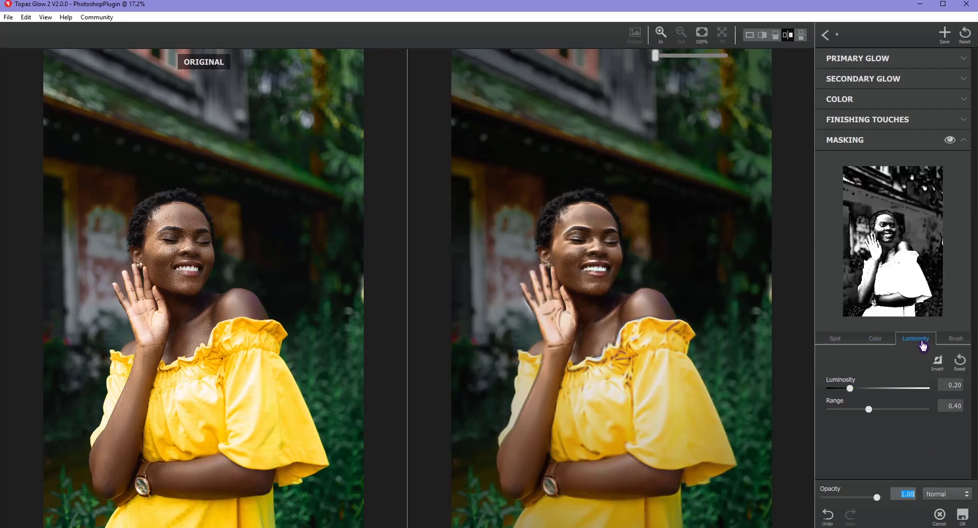
click(954, 340)
click(847, 340)
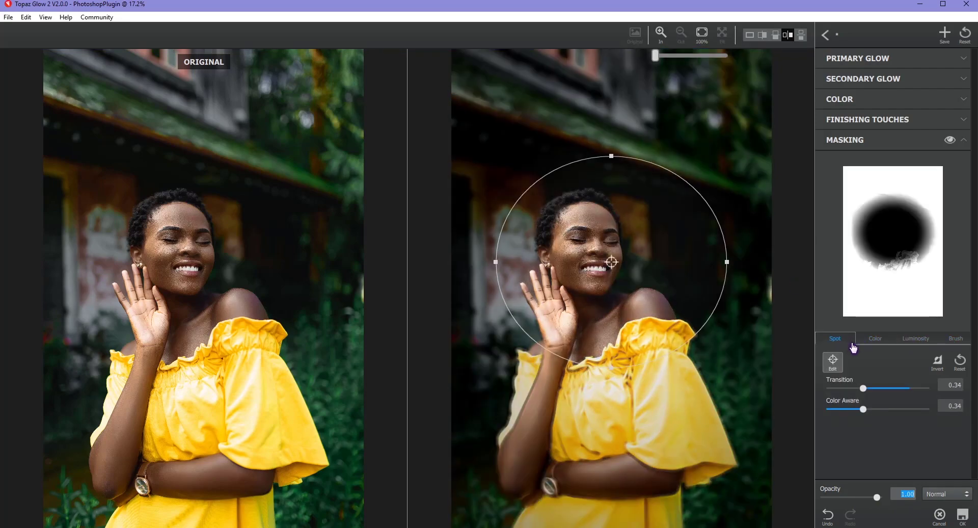
click(953, 342)
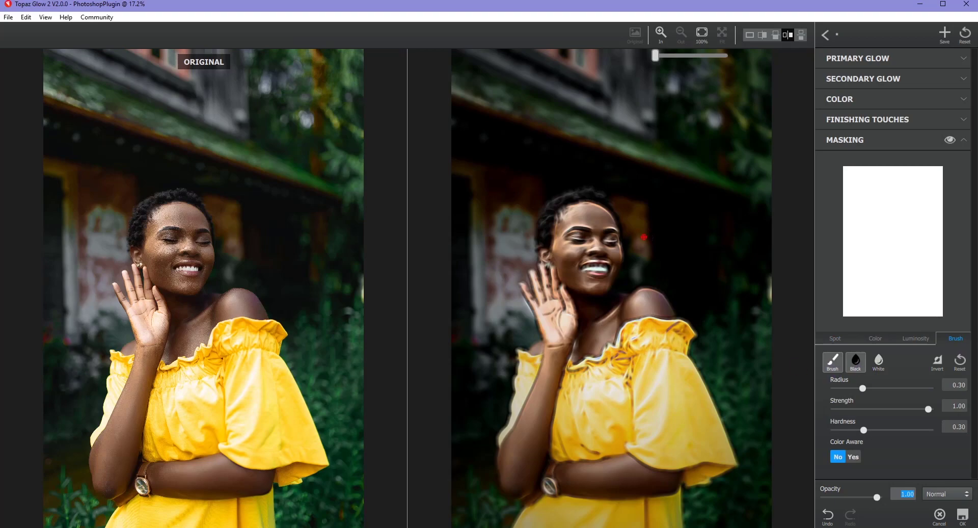
click(840, 368)
click(833, 338)
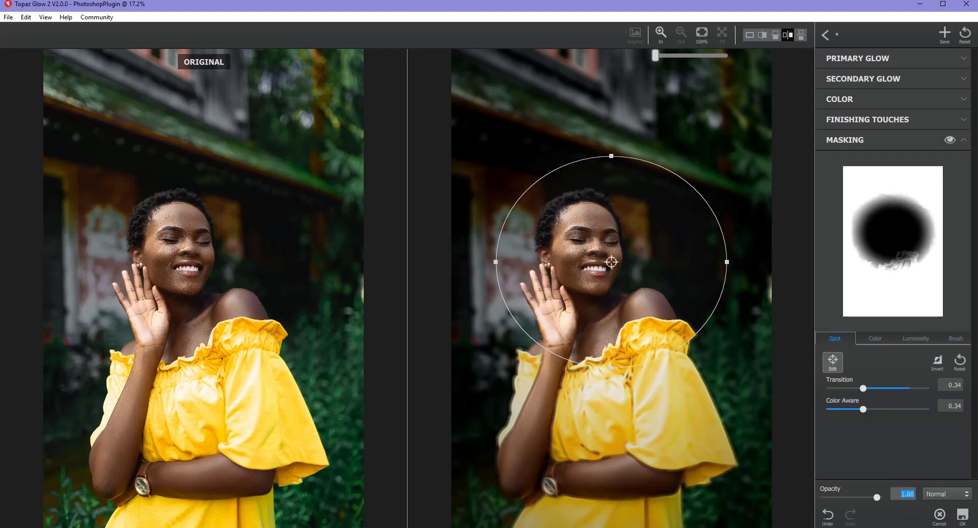
click(963, 139)
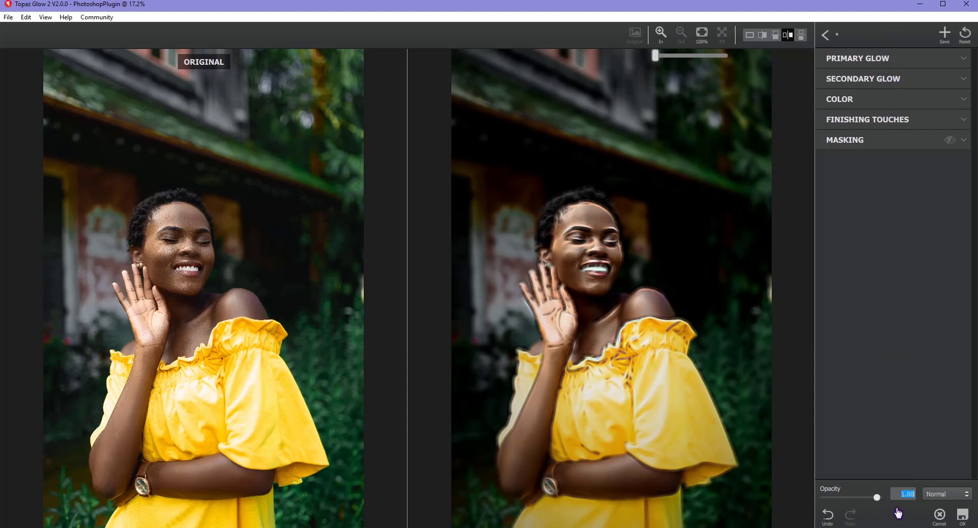
Lower the effect Opacity to 0.56 and open the blend-mode dropdown.
drag(877, 503, 851, 507)
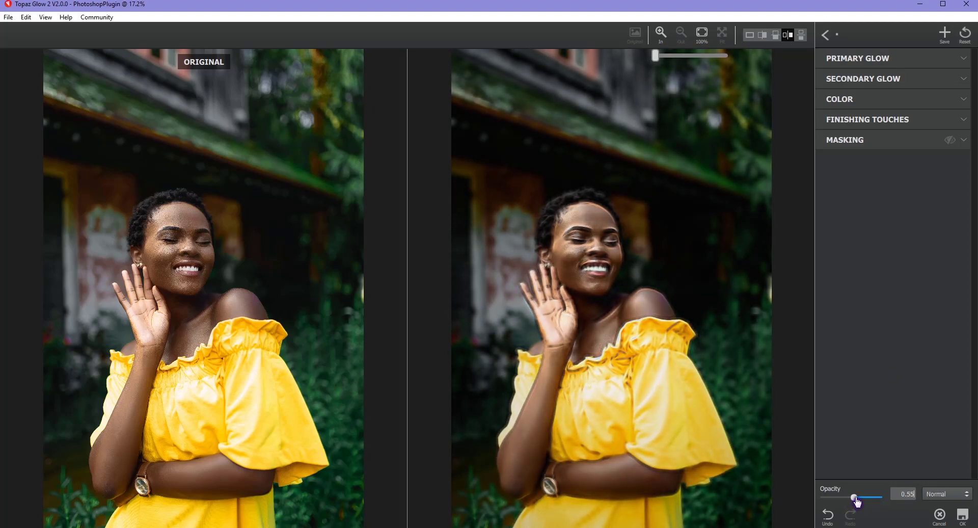
drag(853, 504, 857, 501)
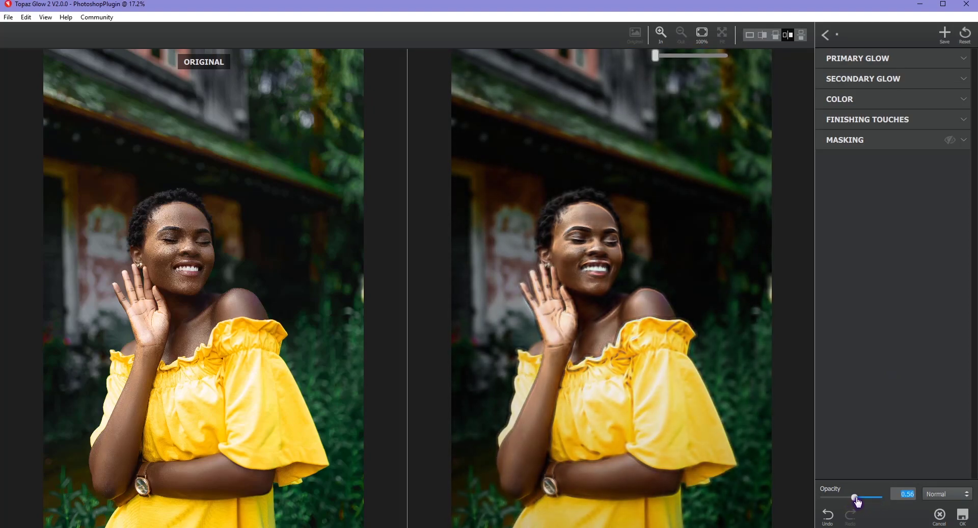
click(946, 494)
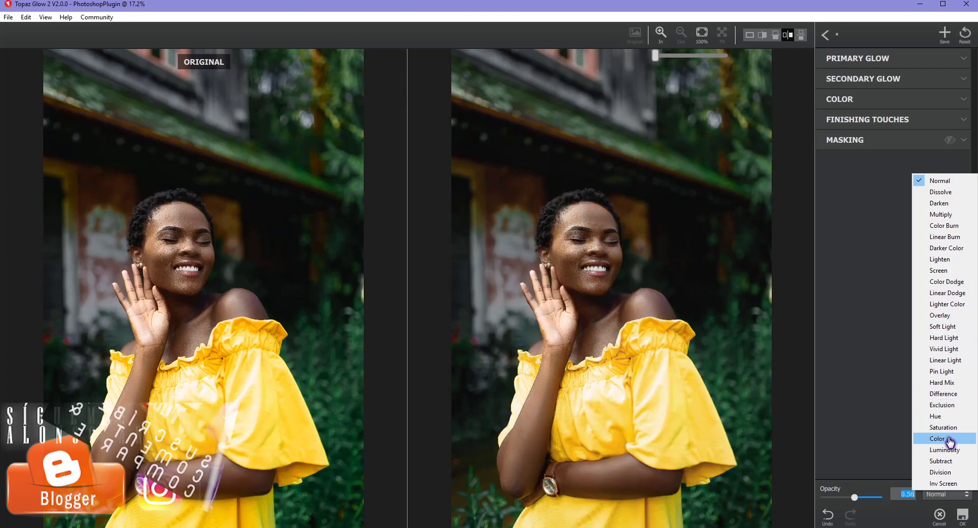
Preview other blend modes, stay on Normal, and bring the effect opacity to 0.68.
click(868, 473)
drag(854, 496, 870, 497)
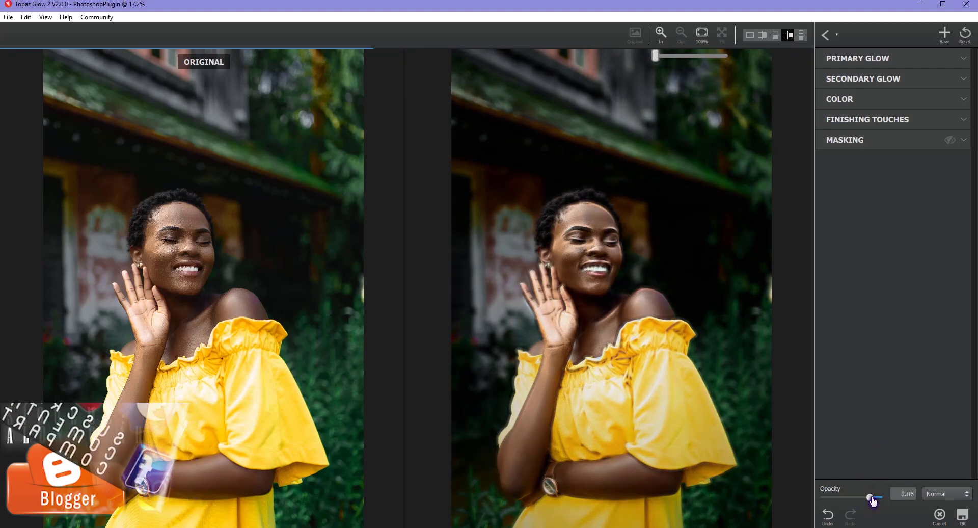
click(946, 493)
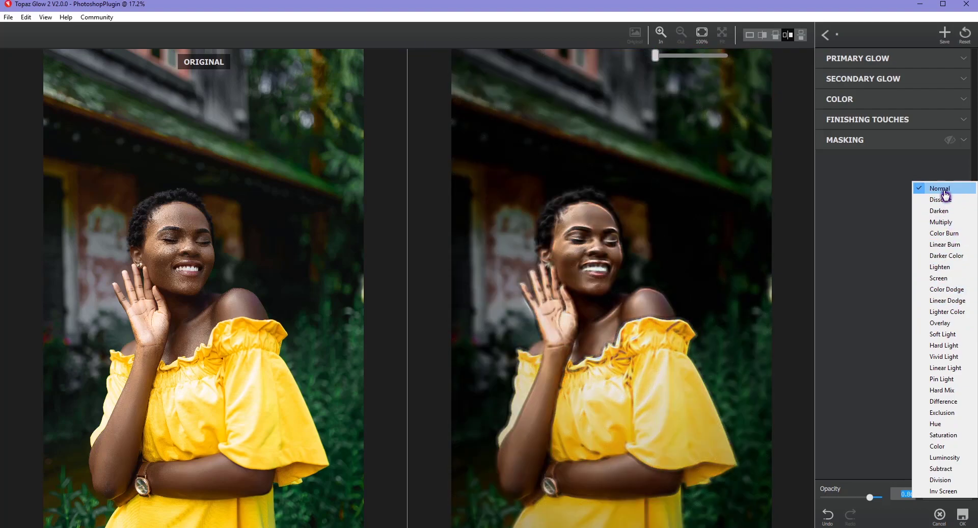
click(588, 262)
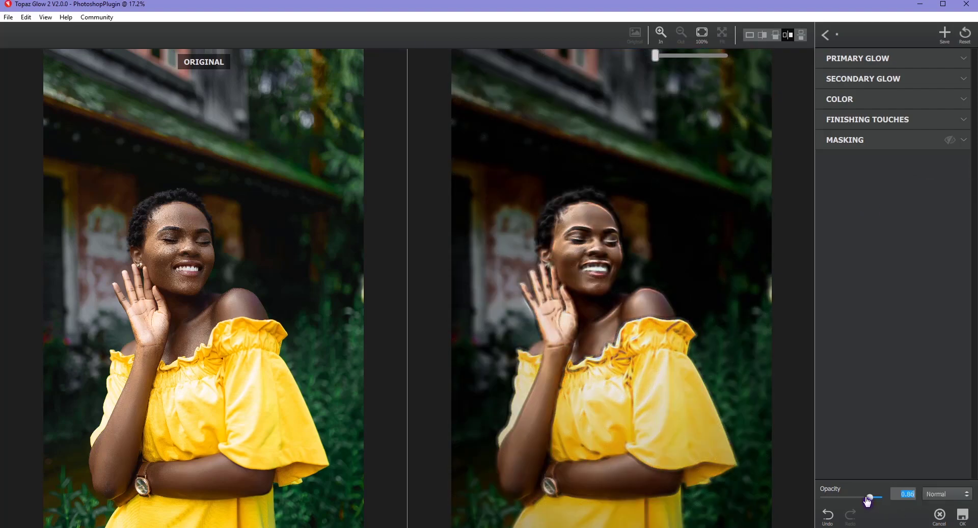
drag(867, 501, 862, 502)
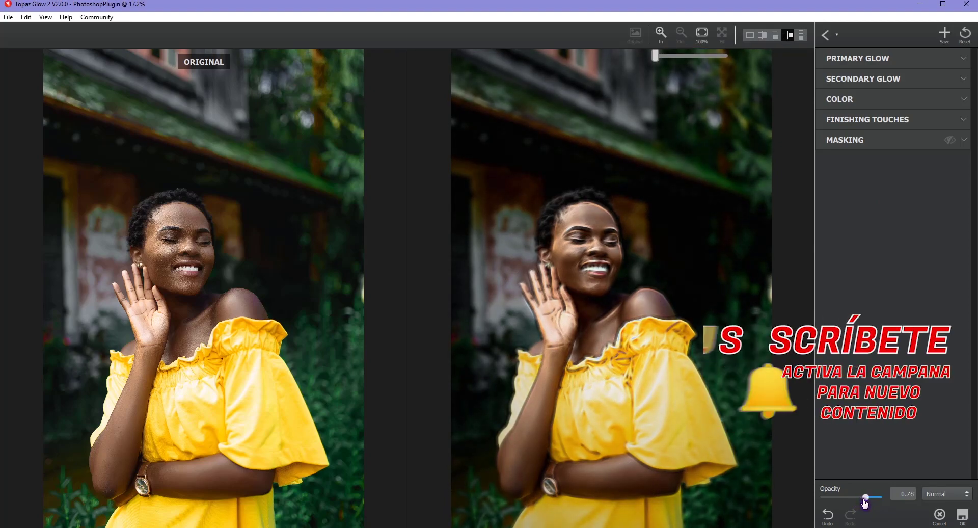
drag(861, 503, 859, 504)
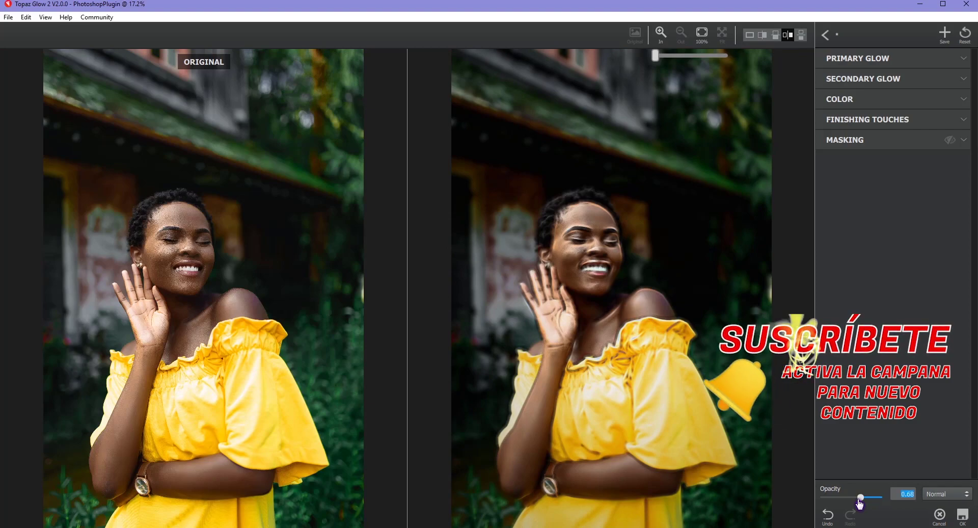